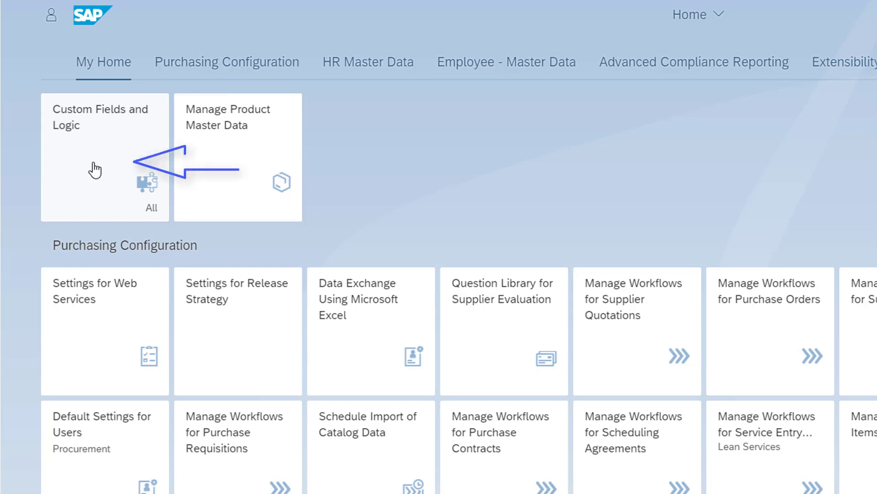
- Open Custom Fields and Logic and start a new field for Master Data: Product General
click(95, 170)
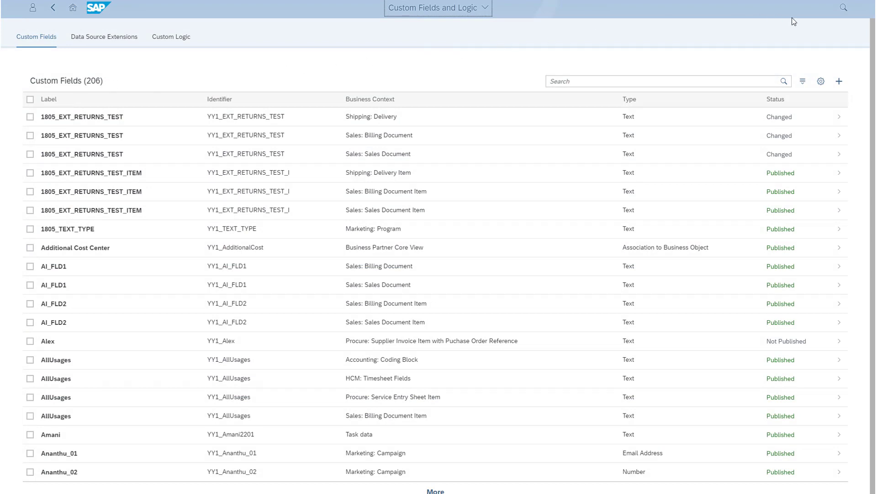
click(839, 81)
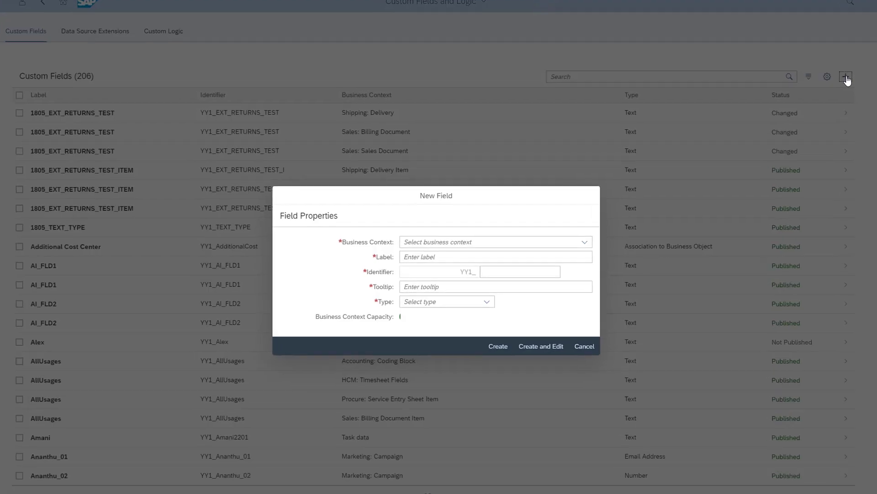
text(Master Data: Bill of Material Header)
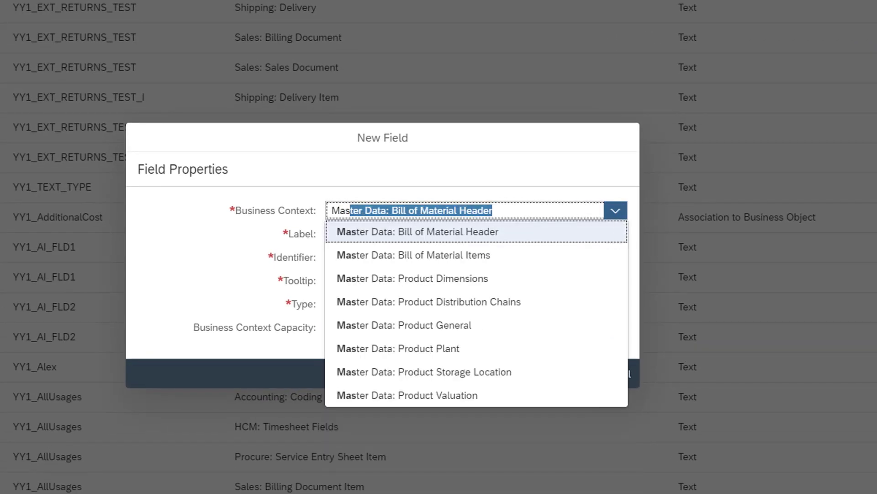
click(493, 326)
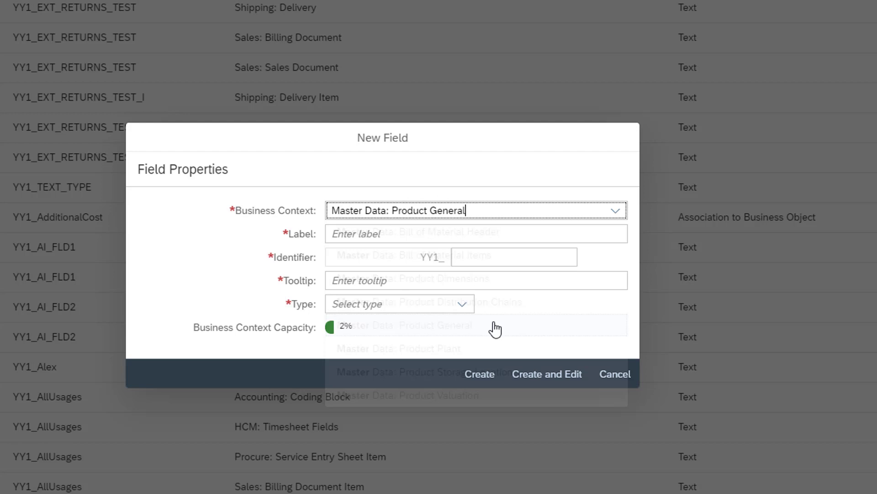
- Label the field Bonus Validity Period Start, with identifier ending in Start and type Date
click(436, 234)
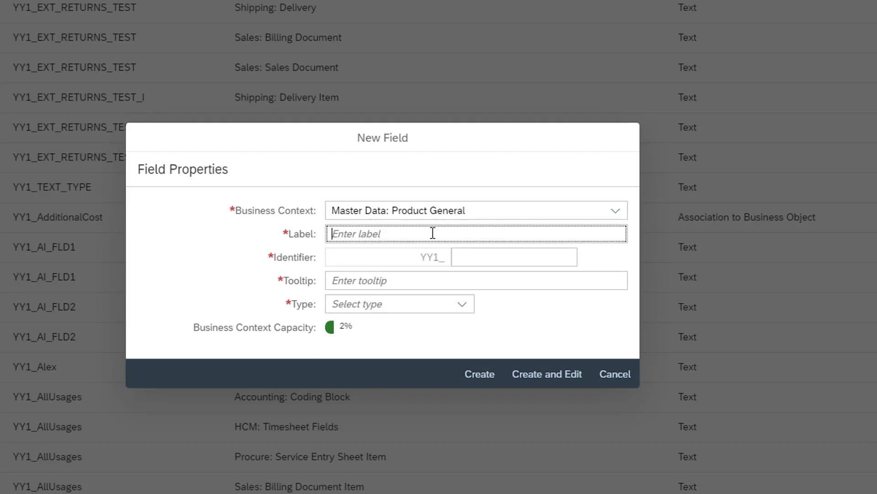
text(Bonus Validity Period Stat)
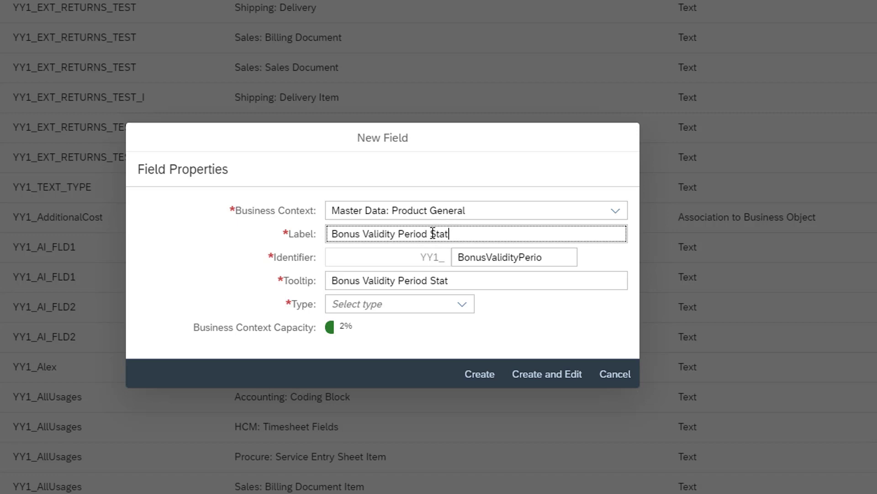
key(BackSpace)
text(rt)
drag(574, 257, 519, 257)
text(Start)
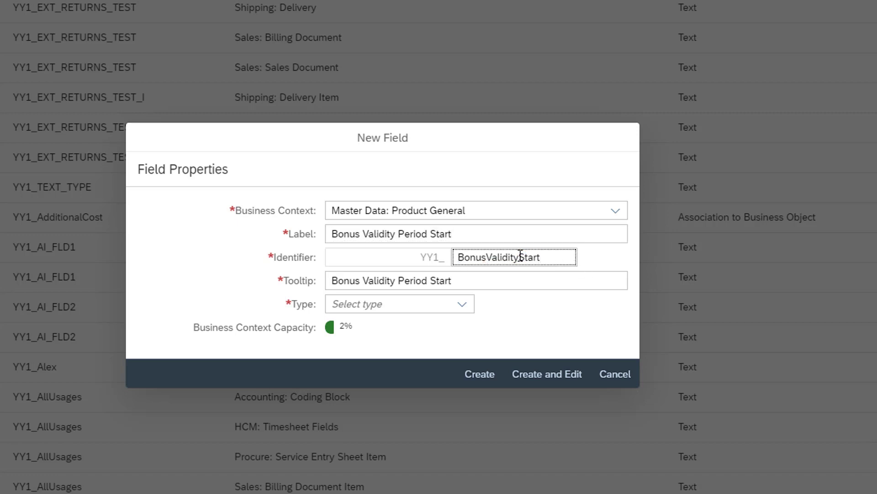
click(461, 306)
click(410, 418)
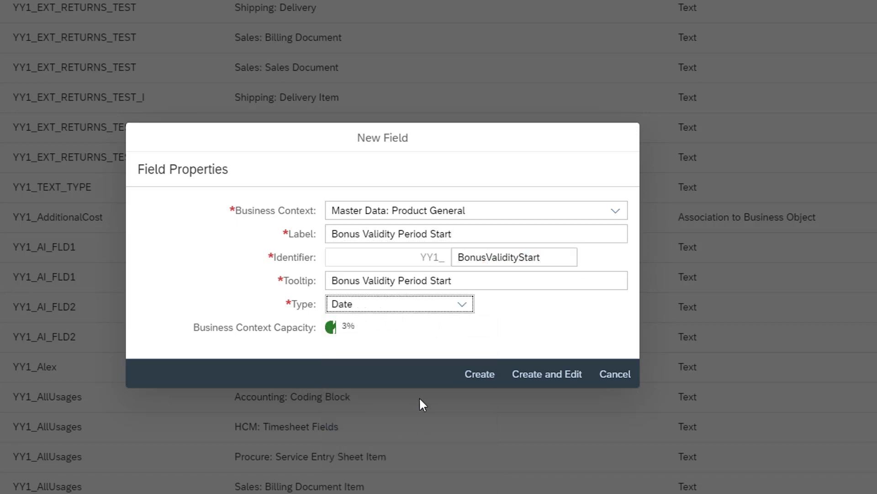
- Create the field and enable its usage in Product Basic Data under UIs and Reports
click(547, 374)
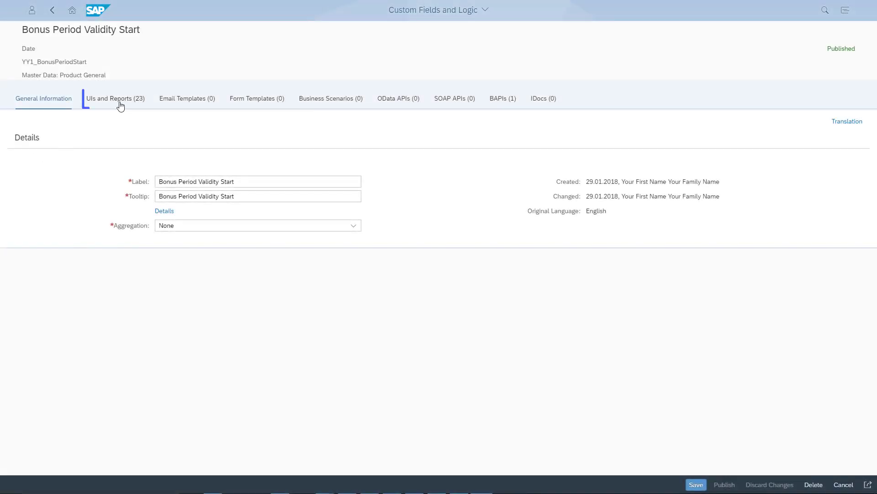
click(120, 104)
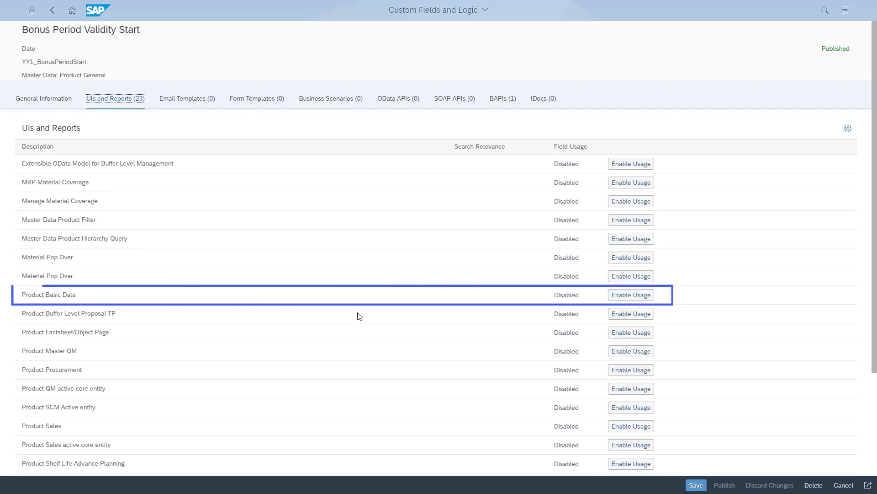
click(625, 299)
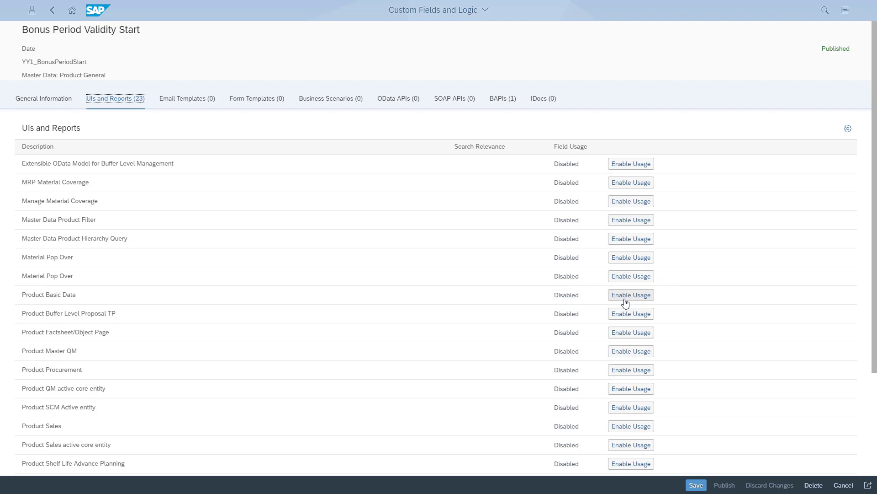
click(626, 302)
- Save and publish the Bonus Validity Period Start field, then return to the launchpad home
click(696, 485)
click(725, 485)
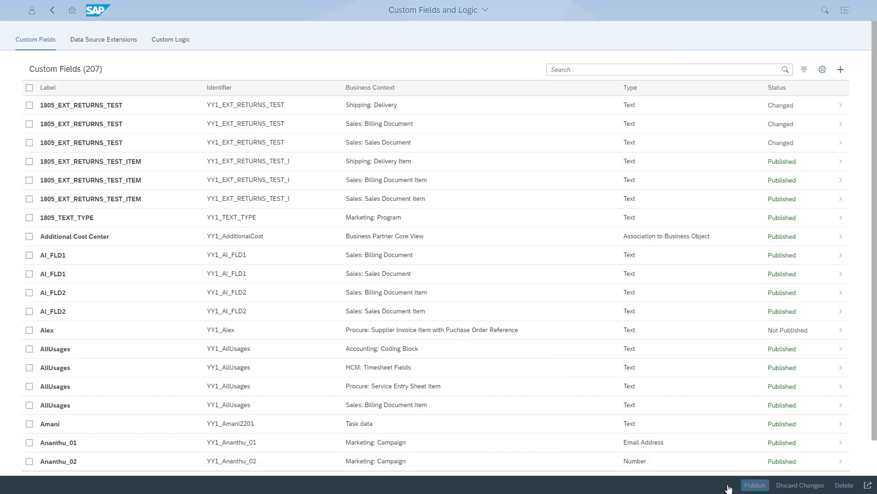
click(71, 10)
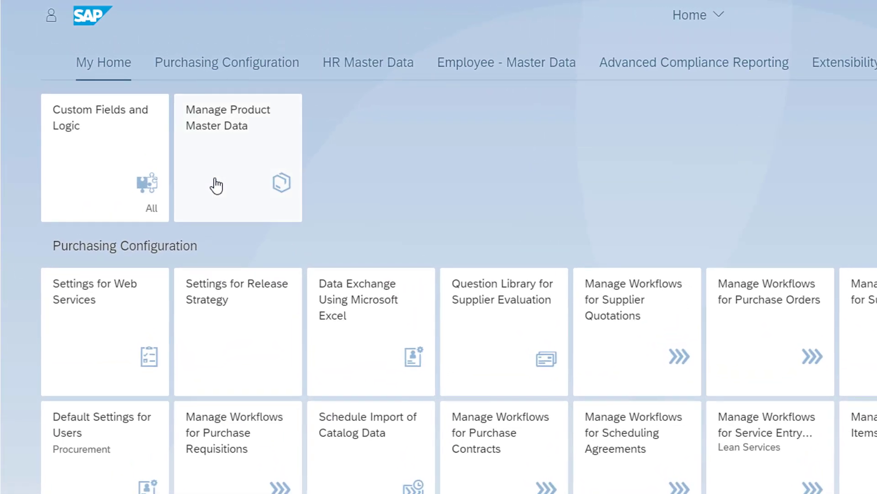
- List all 255 products in Manage Product Master Data and open product A001, On account to be billed
click(216, 185)
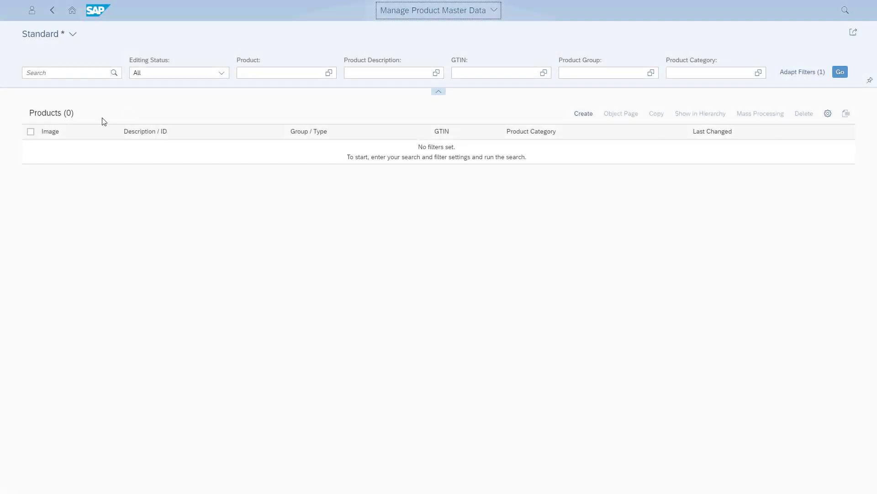
click(840, 75)
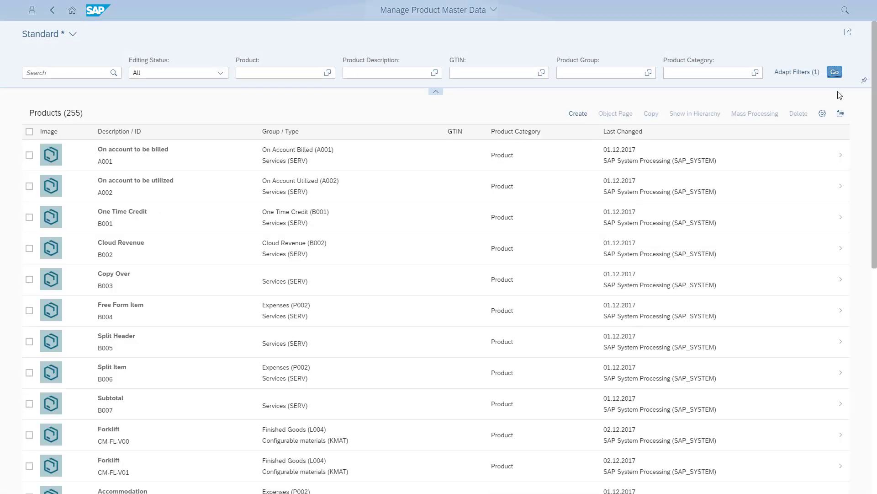
click(842, 158)
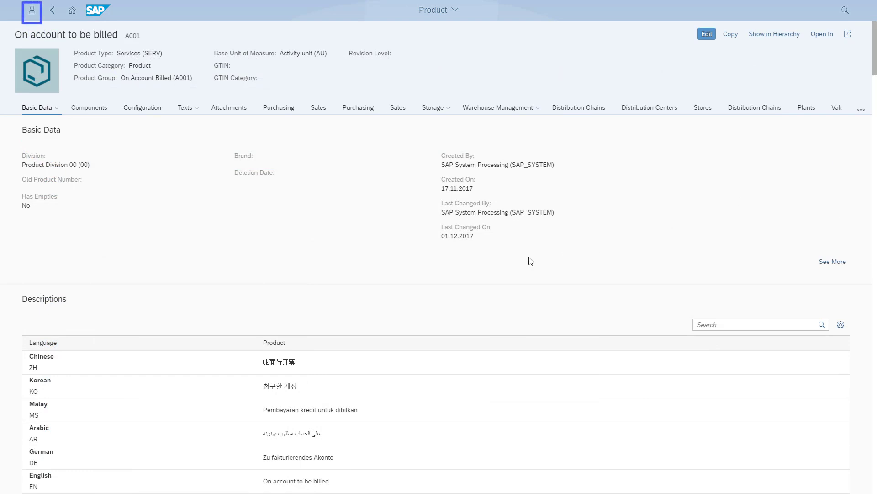
- Enter Adapt UI mode on product A001 and choose Add Field on the Division field
click(34, 8)
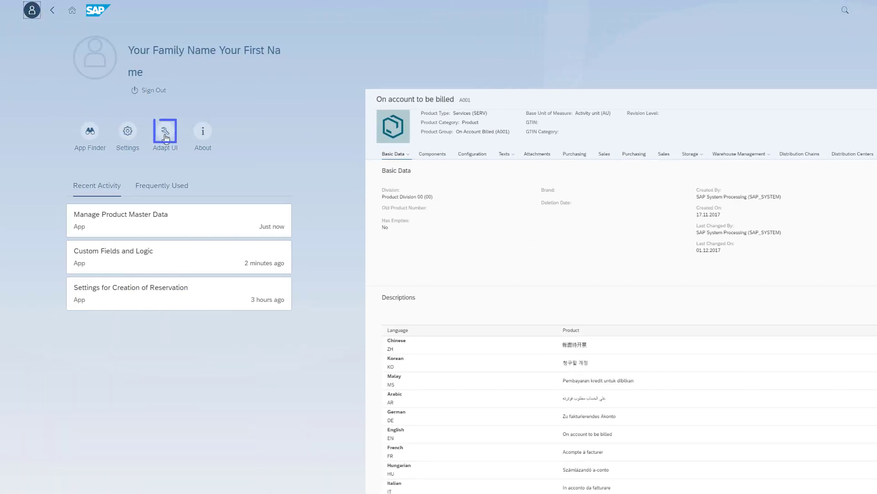
click(165, 136)
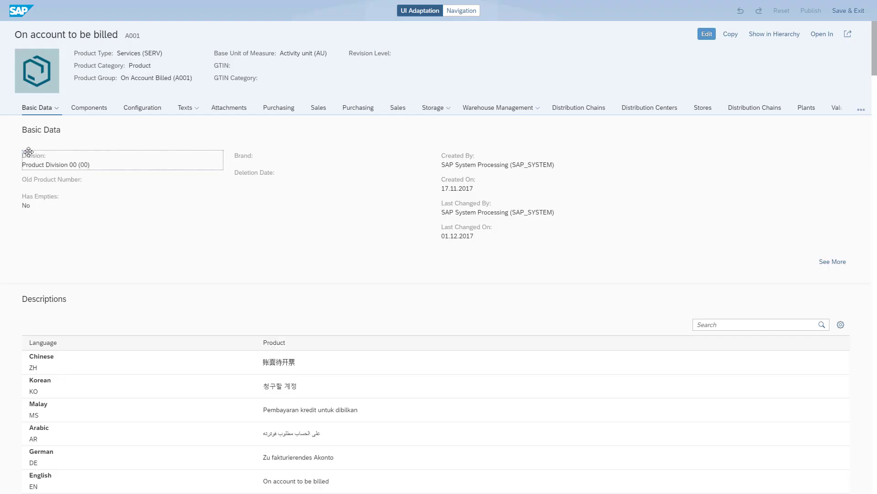
click(28, 152)
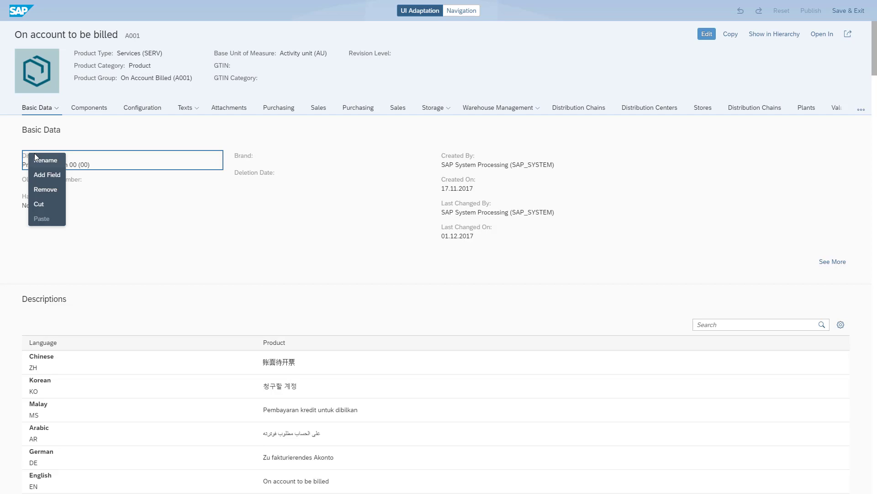
click(48, 173)
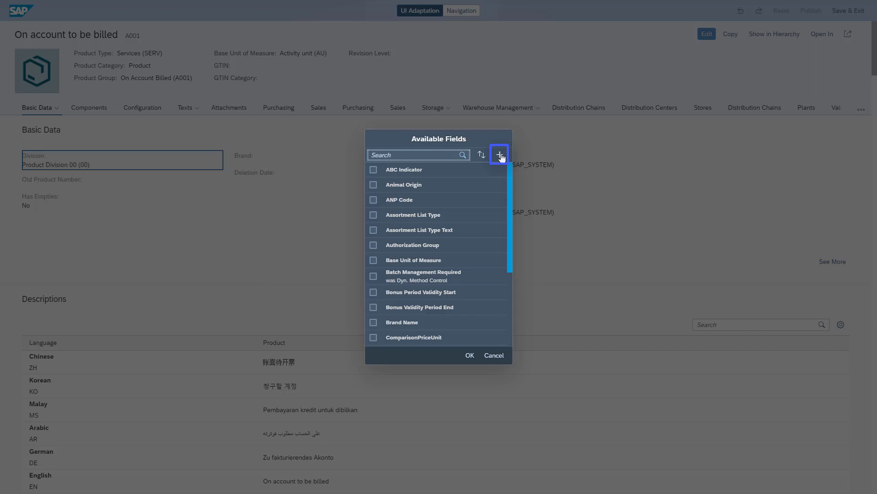
- Create and publish a custom field labelled Bonus Percentage of type Quantity with Unit
click(501, 156)
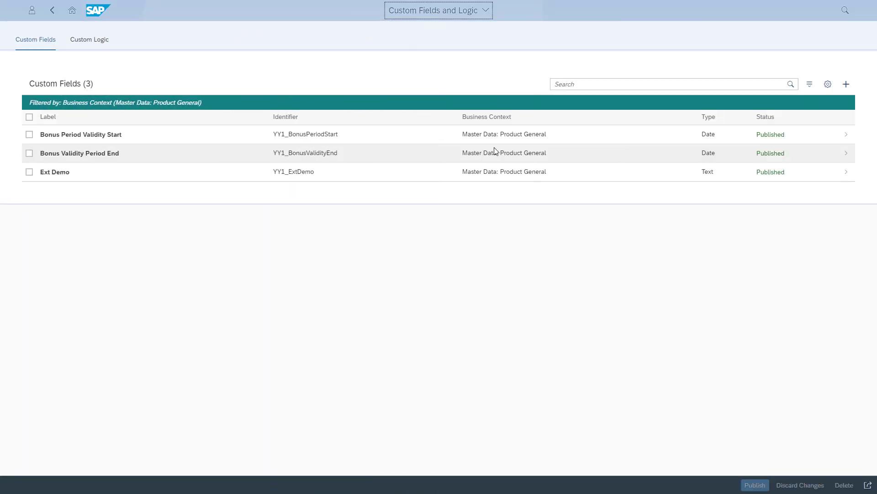
click(846, 85)
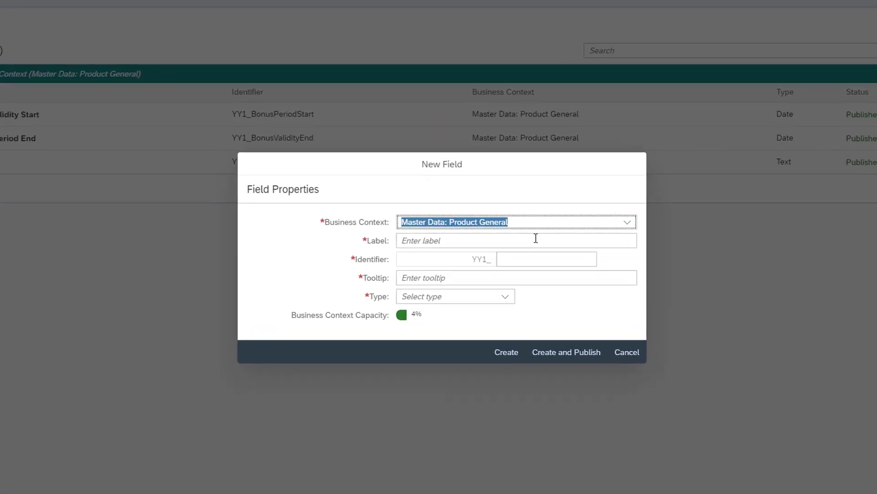
click(536, 238)
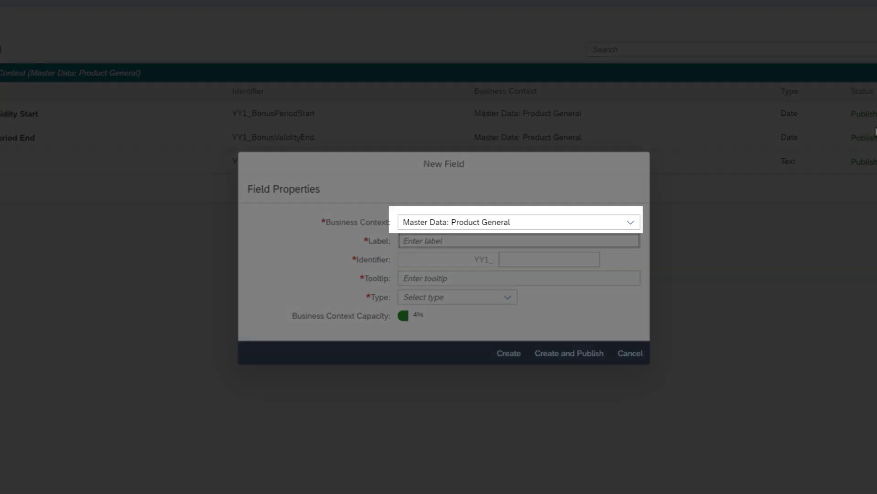
text(Bonus Percentage)
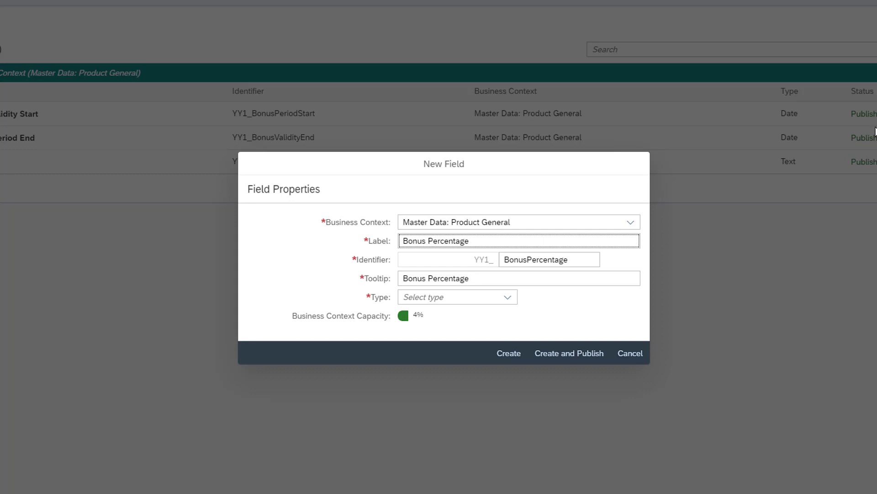
click(506, 298)
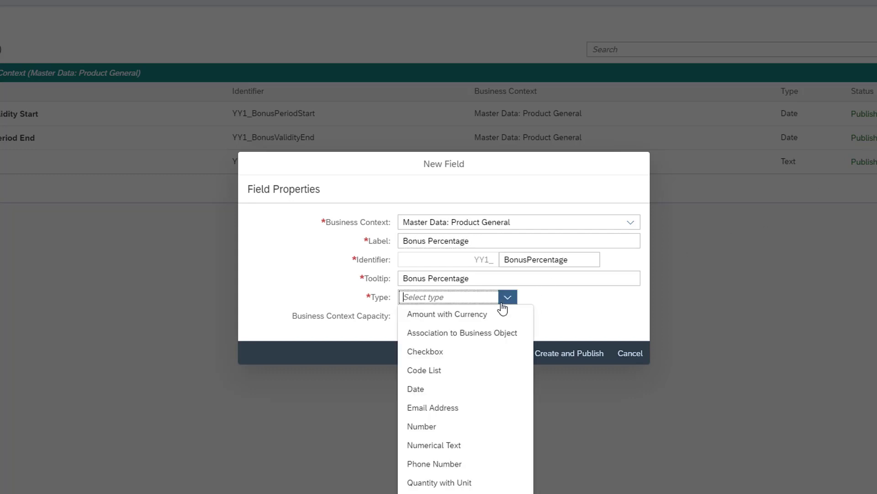
click(466, 483)
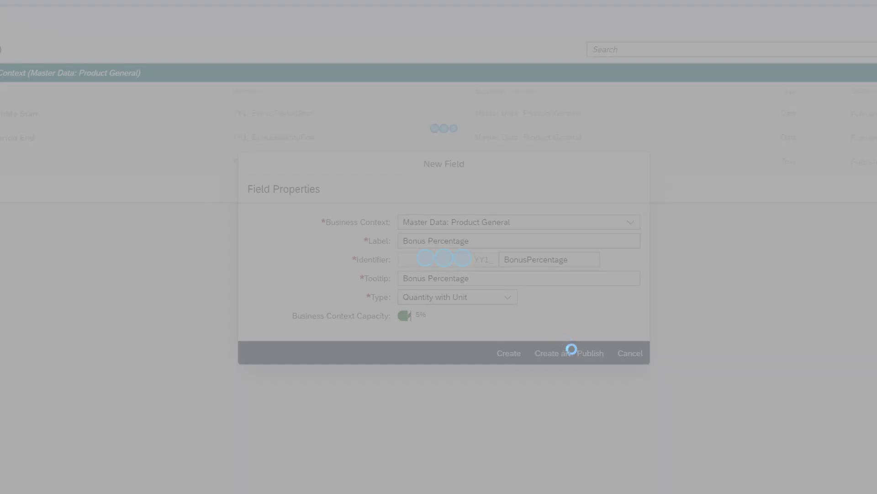
click(571, 354)
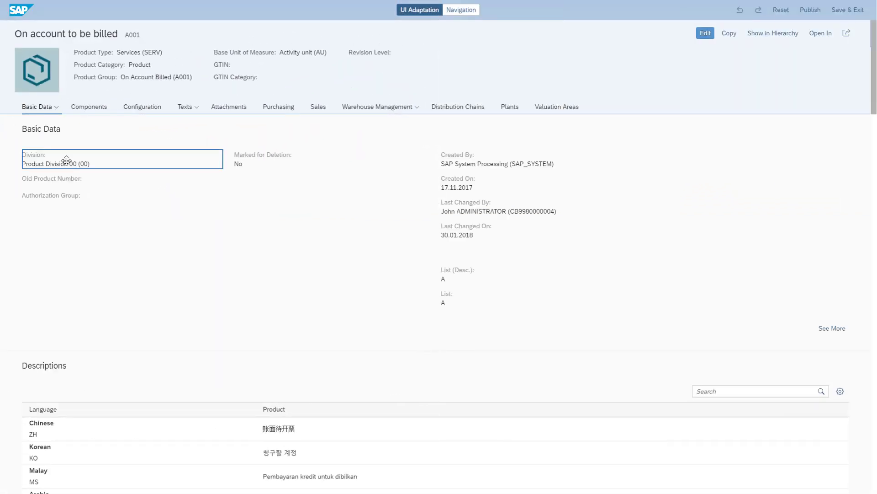
- Attempt Add Field on Division, reload the out-of-sync A001 page, and re-enter Adapt UI
right_click(66, 160)
click(80, 183)
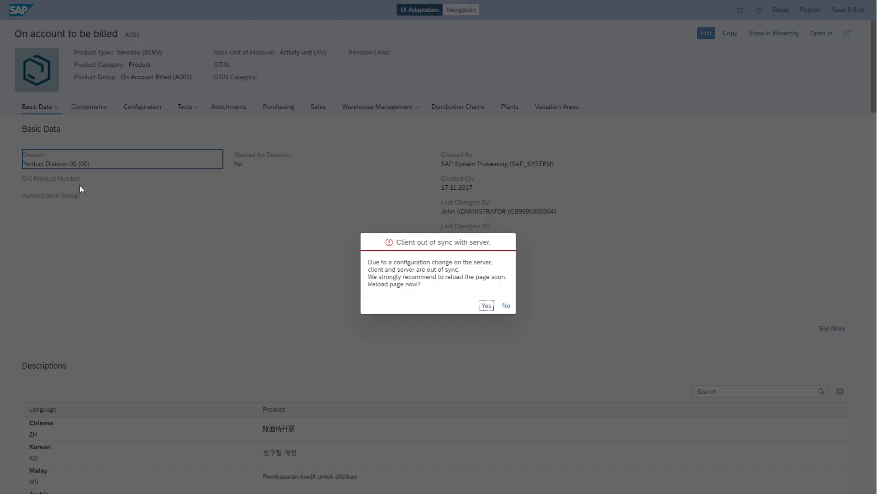
click(486, 305)
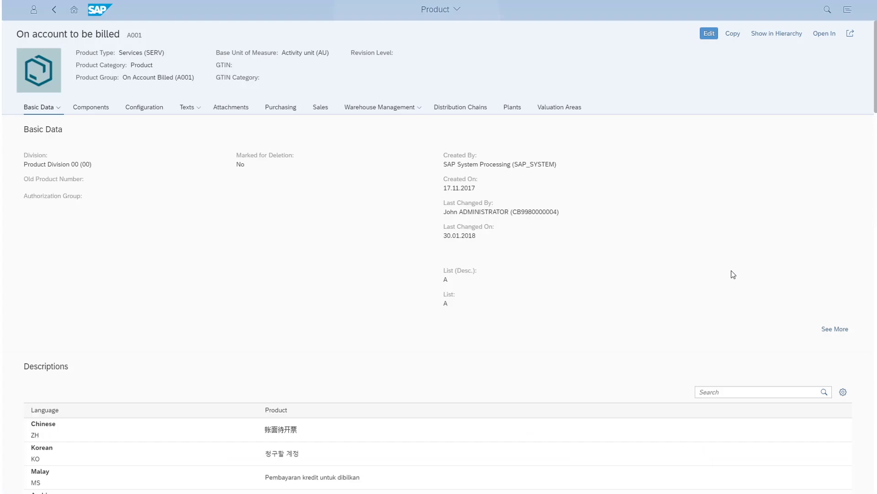
click(33, 10)
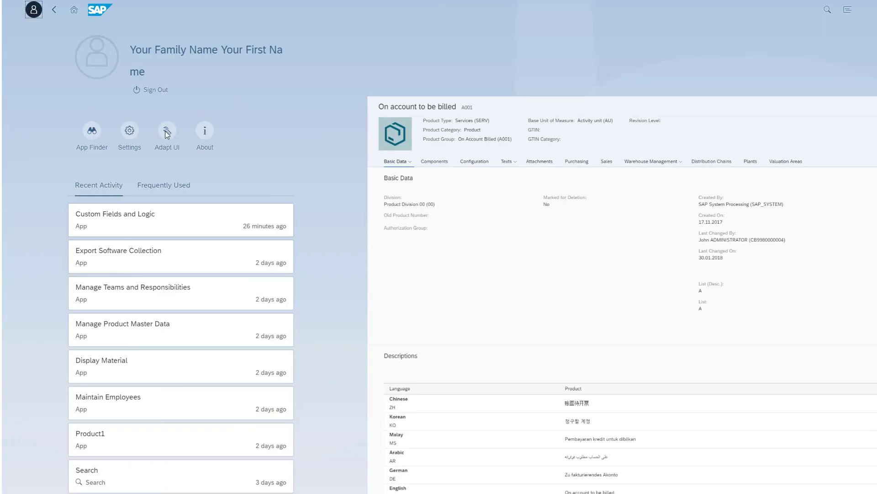
click(165, 130)
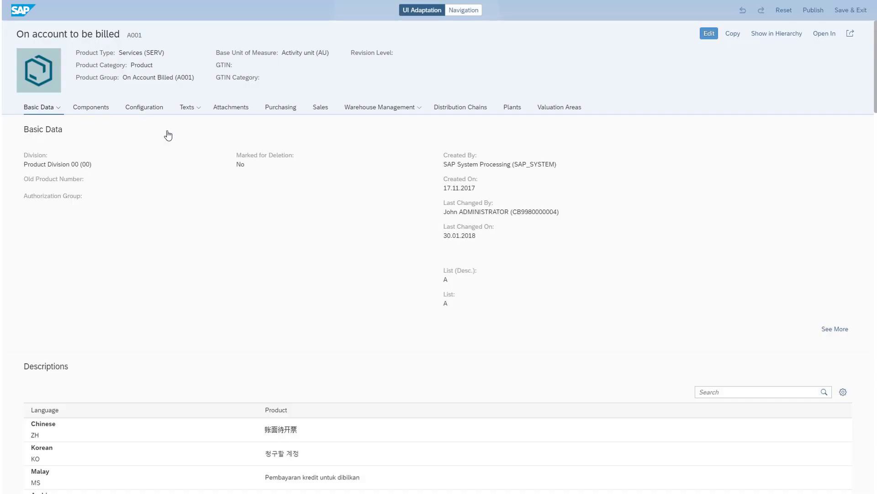
- Add Bonus Percentage and the bonus validity start and end fields beside Division in Basic Data
click(34, 152)
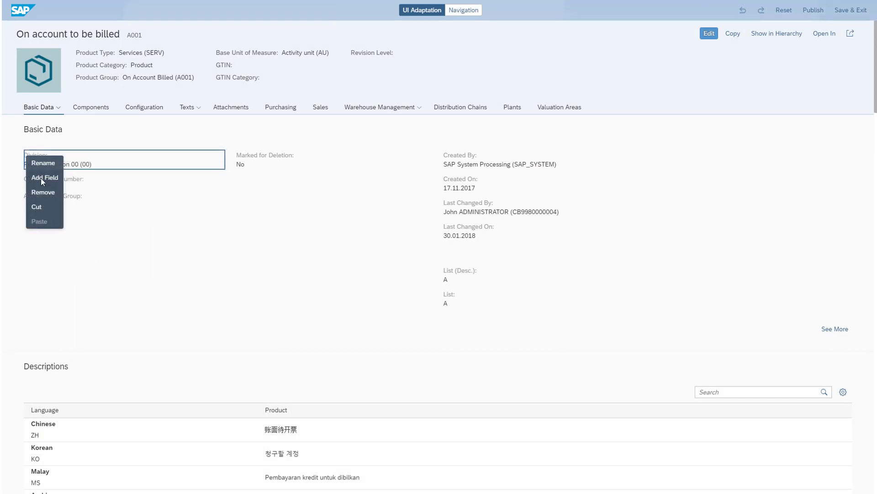
click(40, 177)
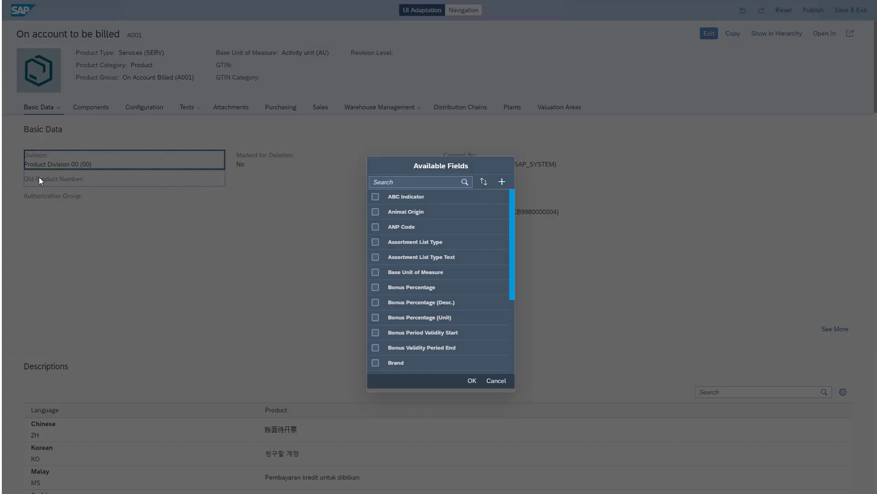
click(375, 288)
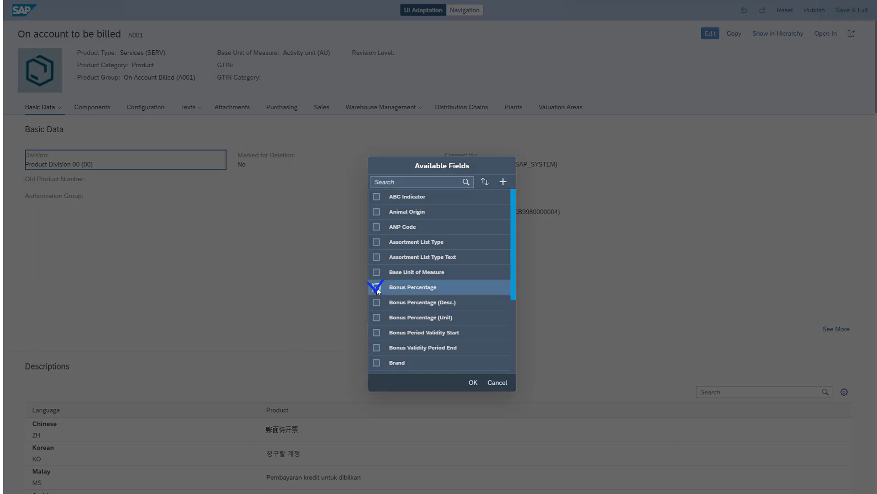
click(376, 348)
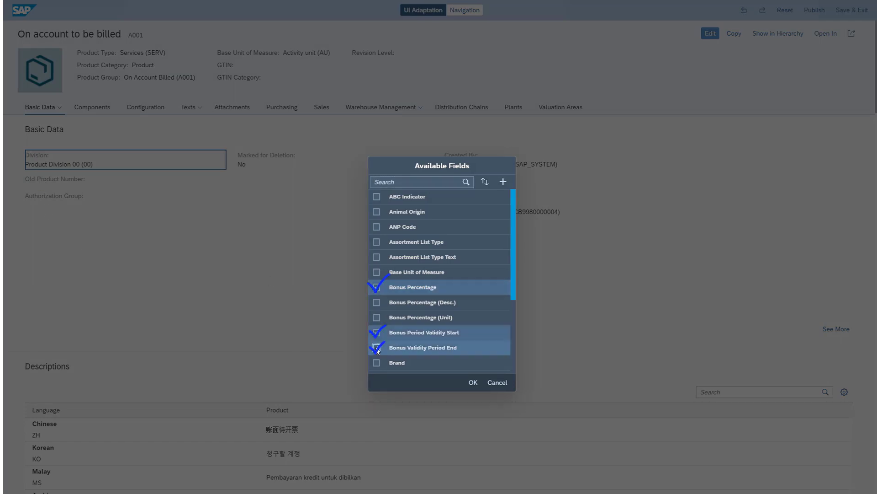
click(472, 383)
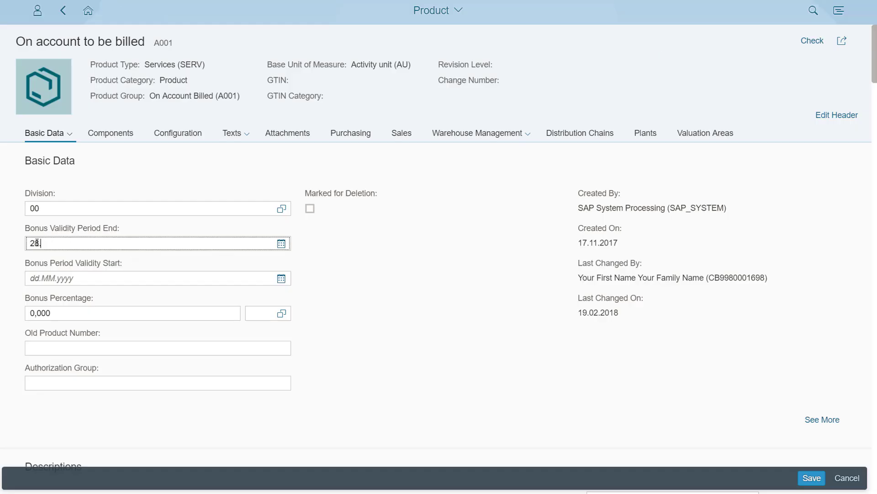
- Enter bonus validity start 23.02.2018 and Bonus Percentage 20 with unit P1
click(30, 278)
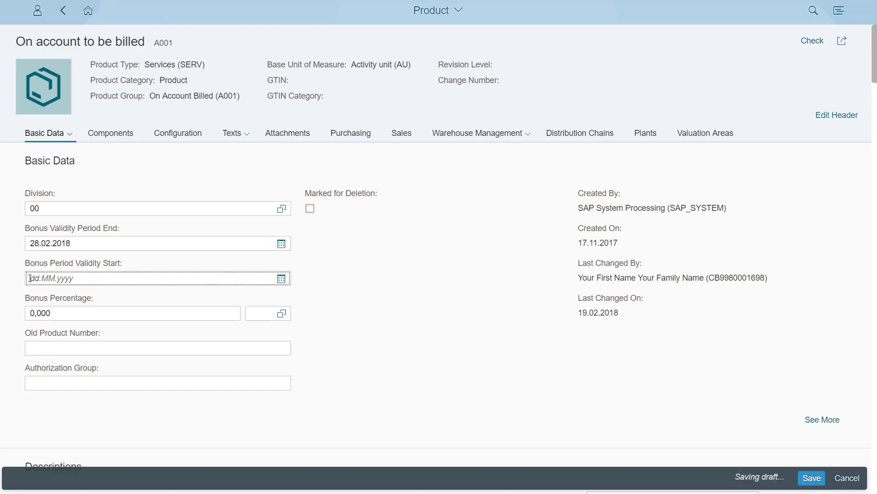
text(23.02.2018)
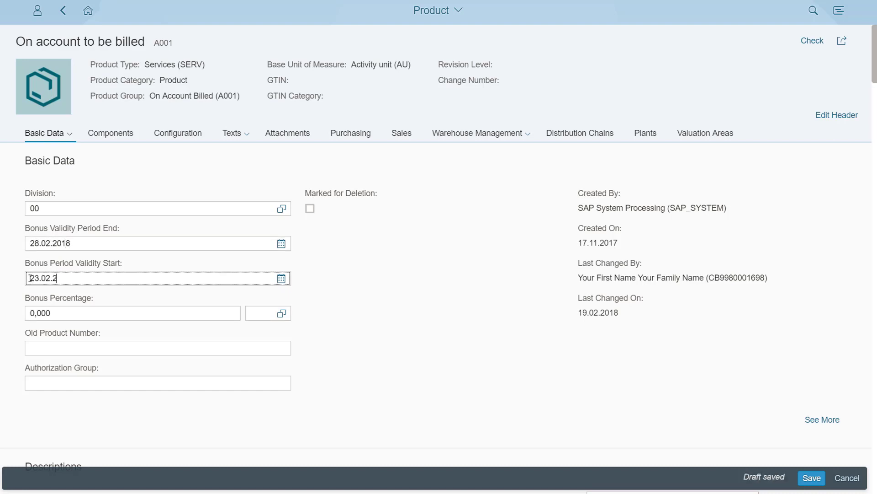
click(32, 312)
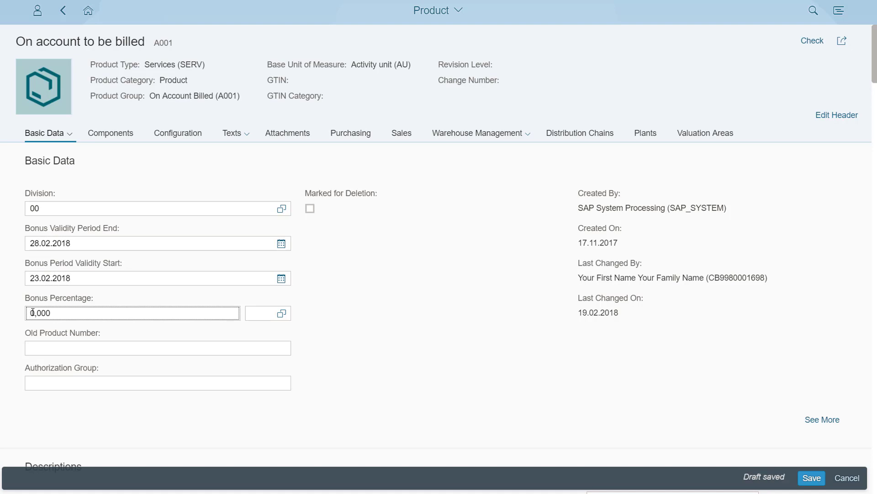
text(2)
click(262, 310)
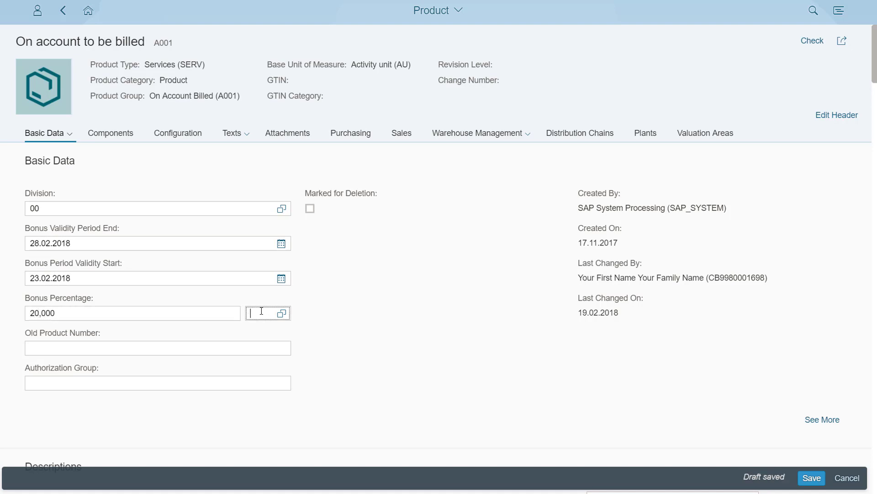
text(%)
click(274, 118)
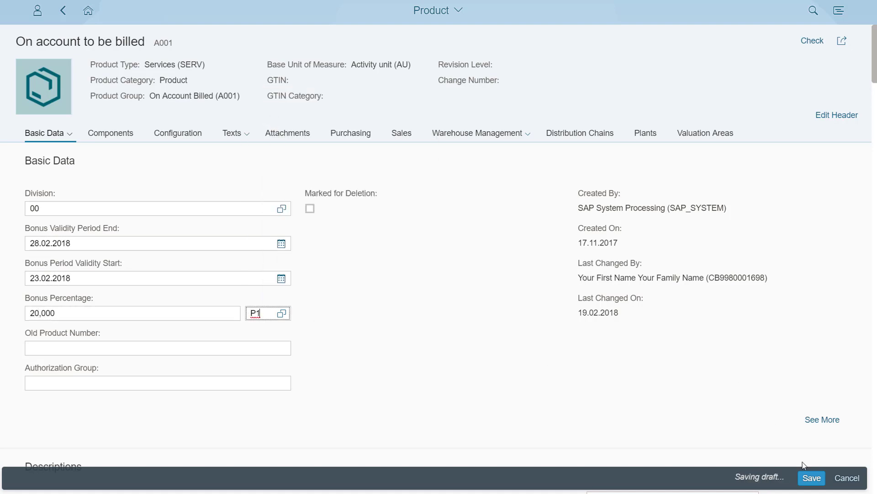